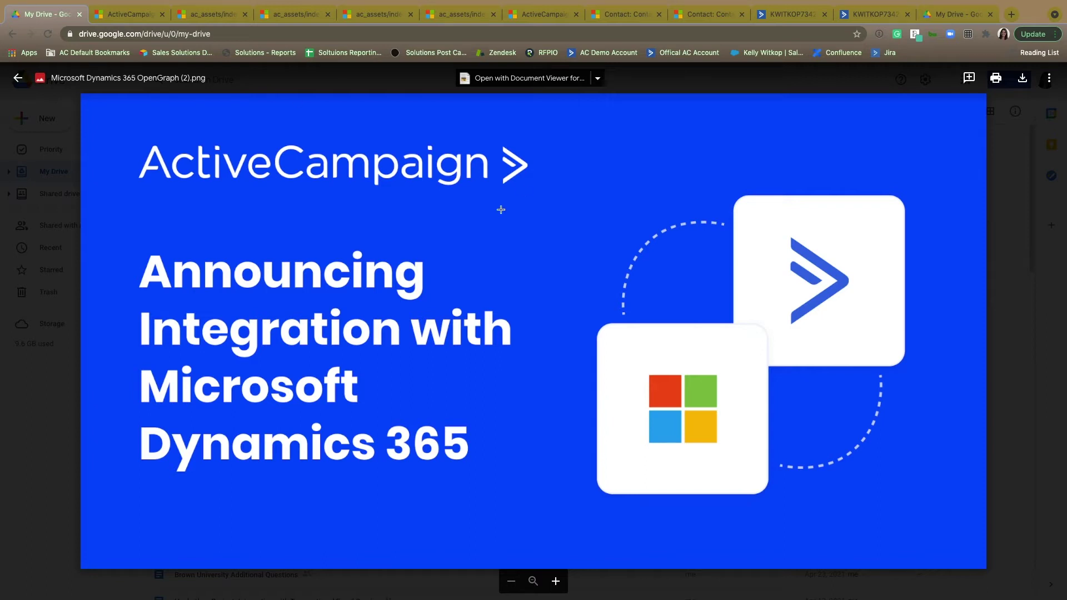
Show the ActiveCampaign Account setup page with the connected API URL and API key.
left_click(122, 18)
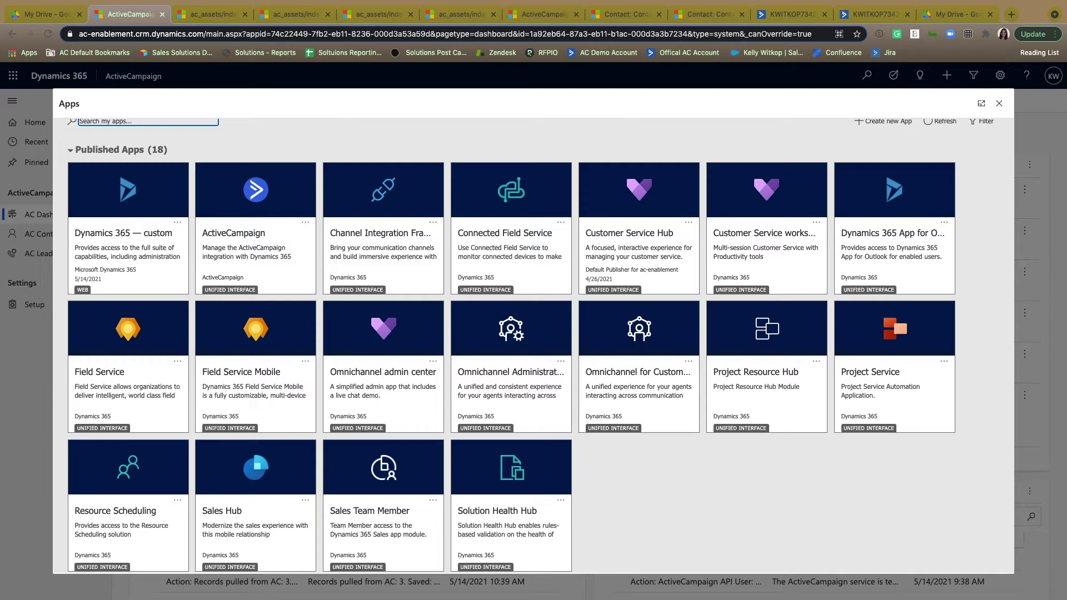
left_click(220, 16)
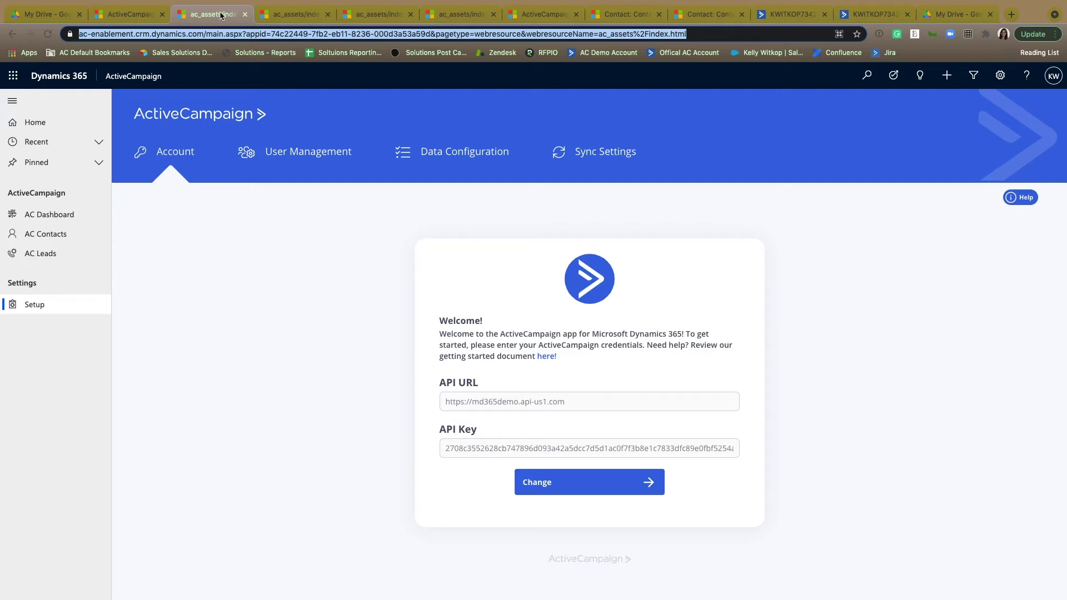
Show the ActiveCampaign User Management page listing the four users with access.
left_click(271, 16)
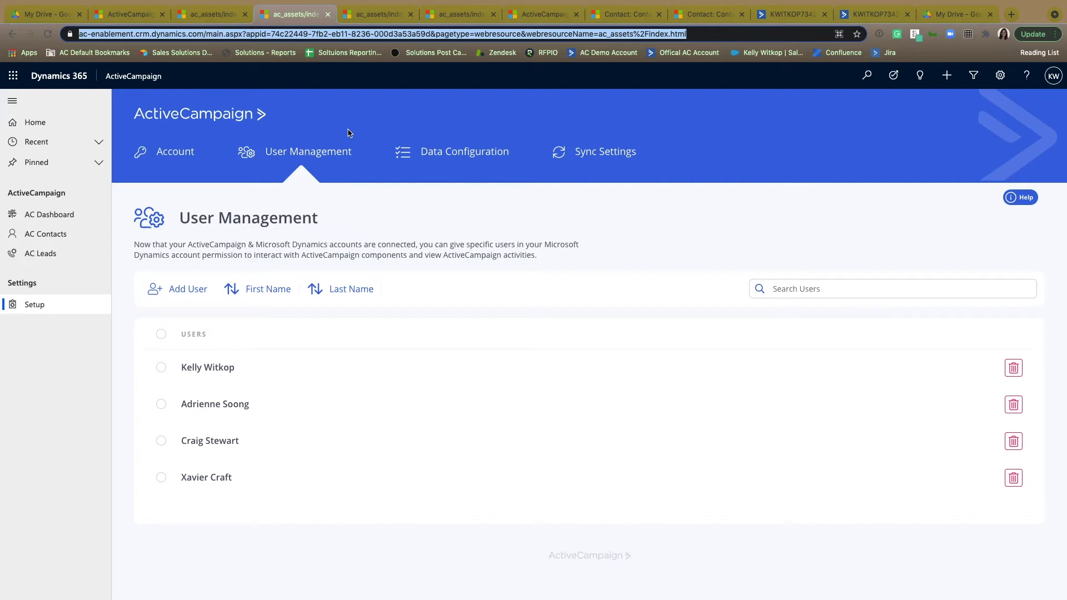
Review the Data Configuration and Contacts Custom Mappings, then view Sync Settings (Global Sync on, hourly).
left_click(382, 17)
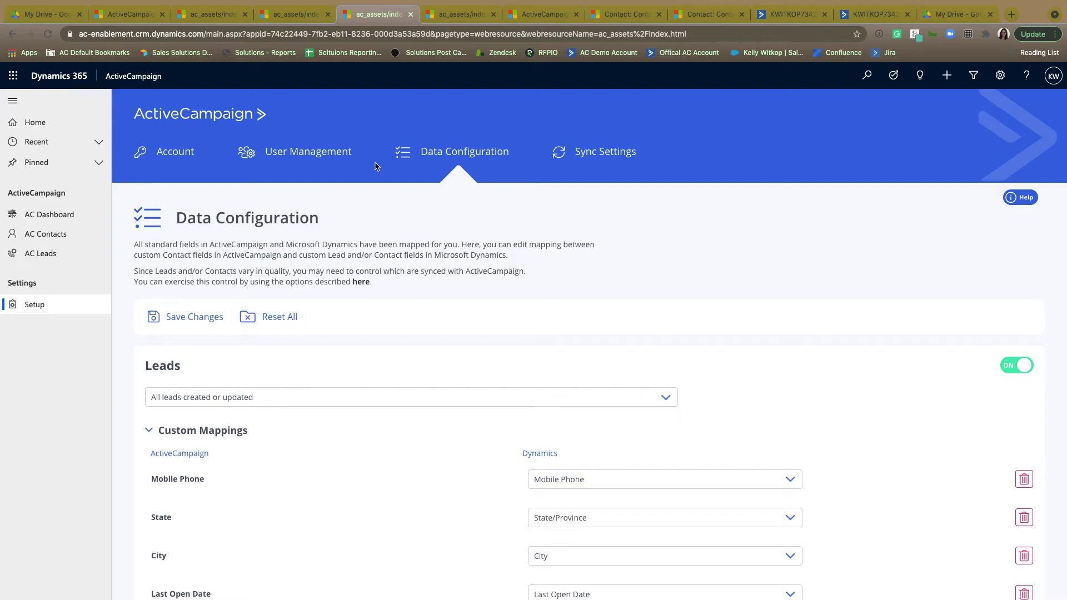
scroll(307, 399, "down", 3)
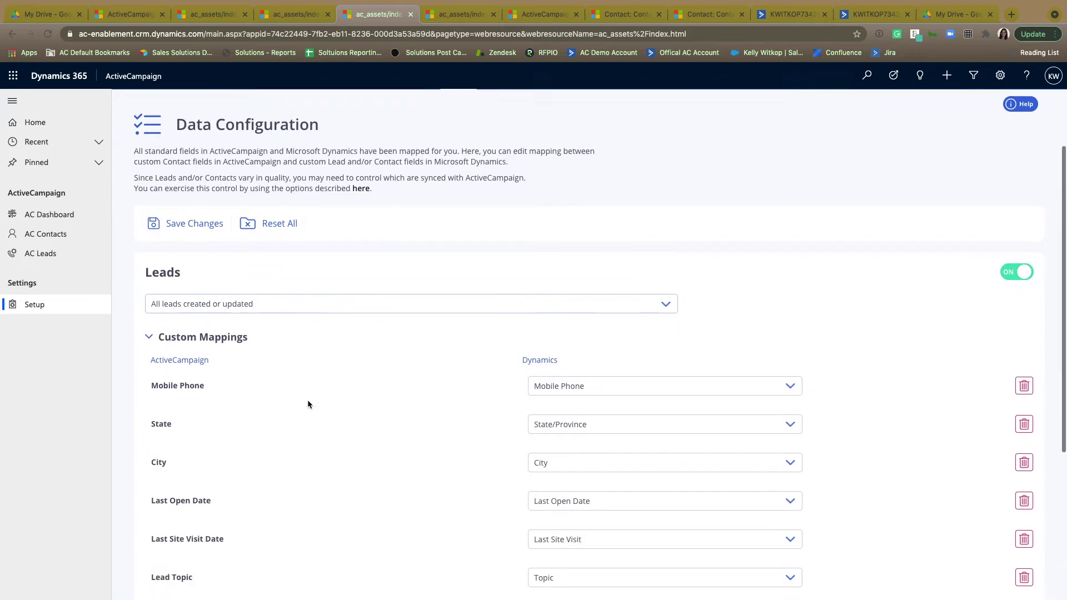
scroll(523, 484, "down", 4)
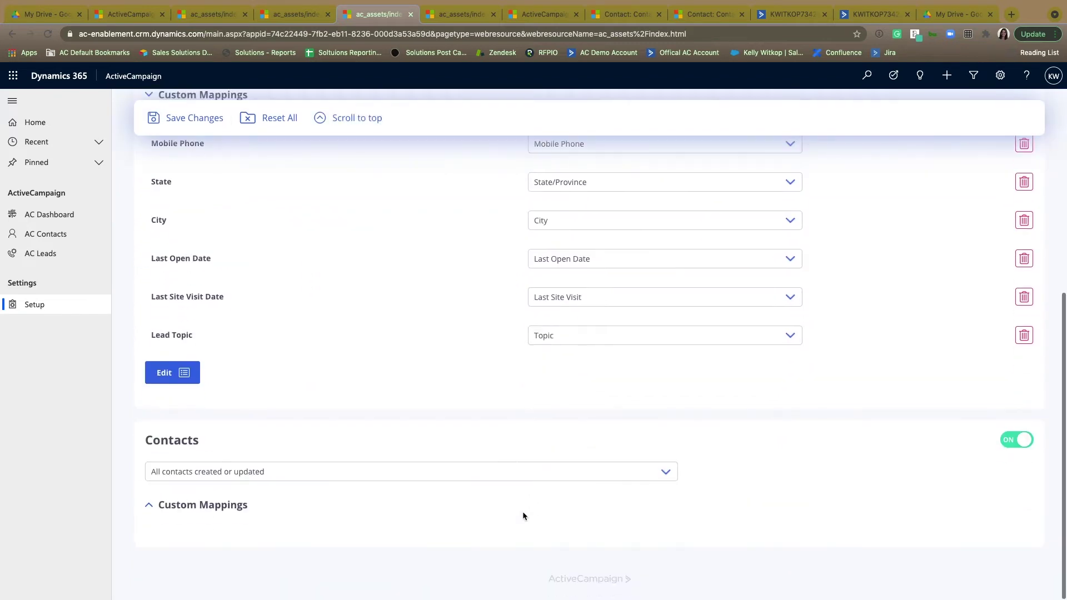
left_click(154, 509)
scroll(391, 436, "down", 5)
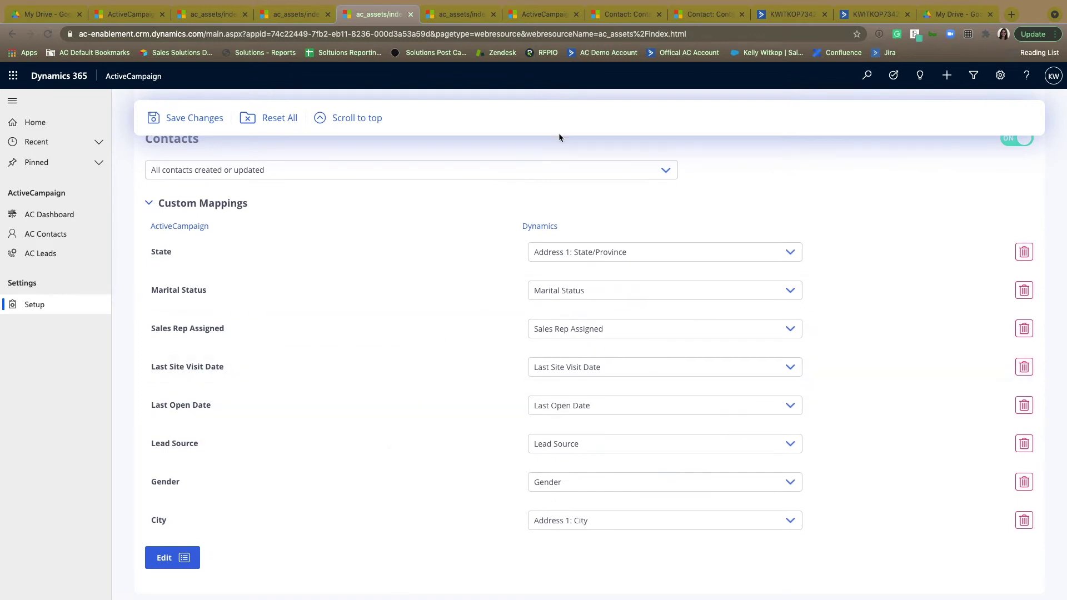
left_click(455, 15)
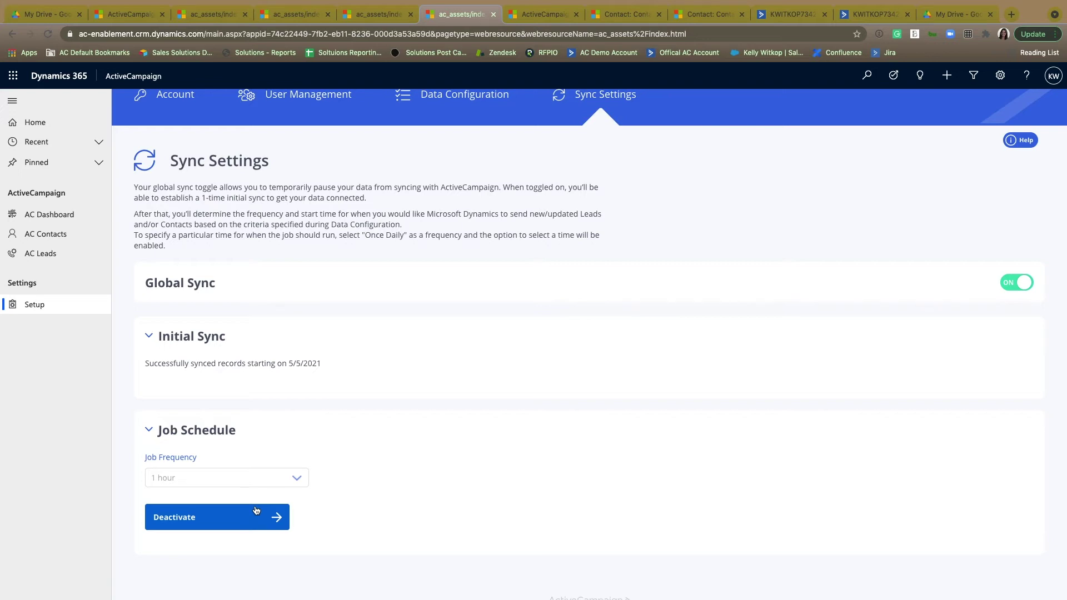
left_click(192, 516)
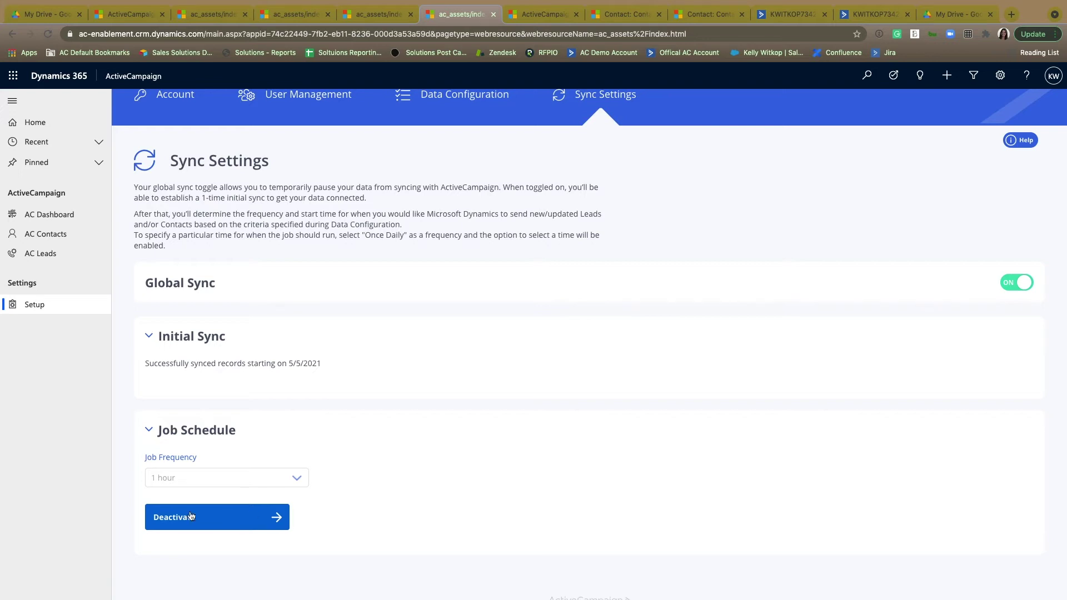
View the ActiveCampaign Dashboard charts, then a contact's ActiveCampaign tab showing Push from D365 sync.
left_click(539, 14)
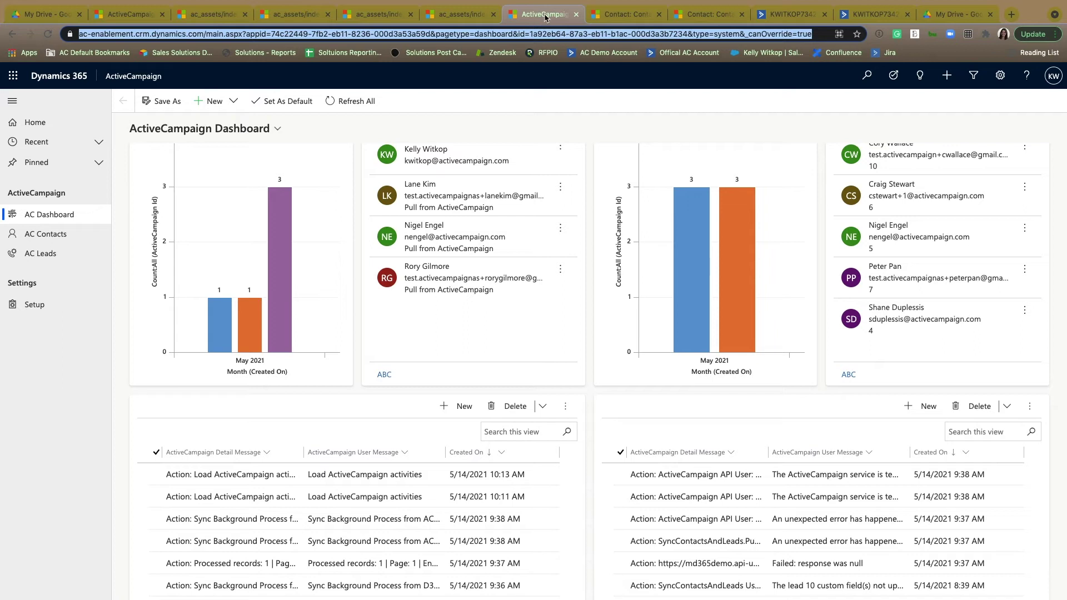
scroll(476, 181, "up", 1)
scroll(475, 182, "up", 1)
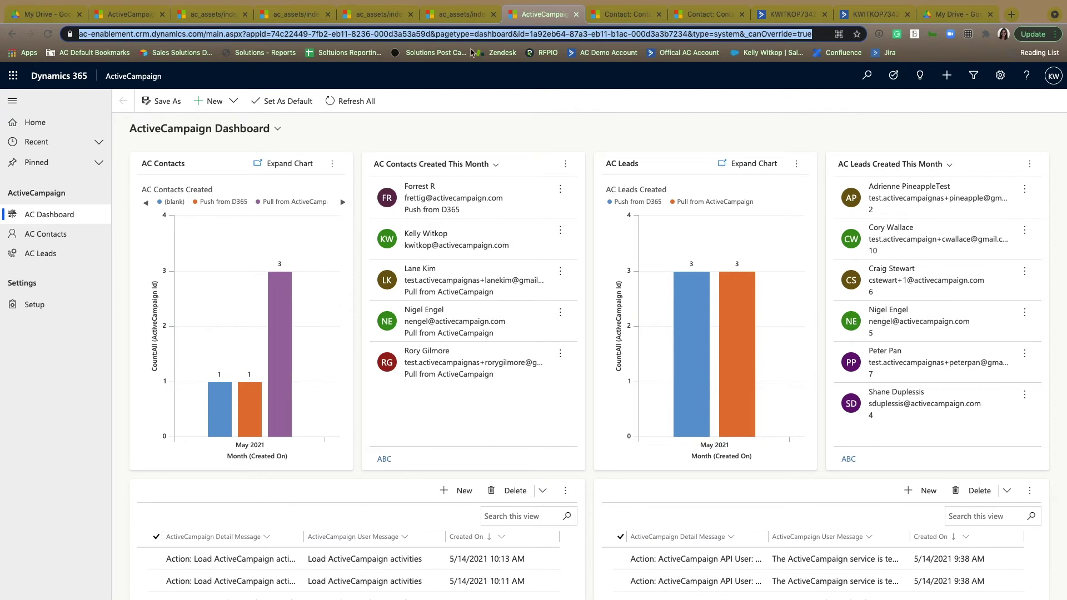
left_click(617, 16)
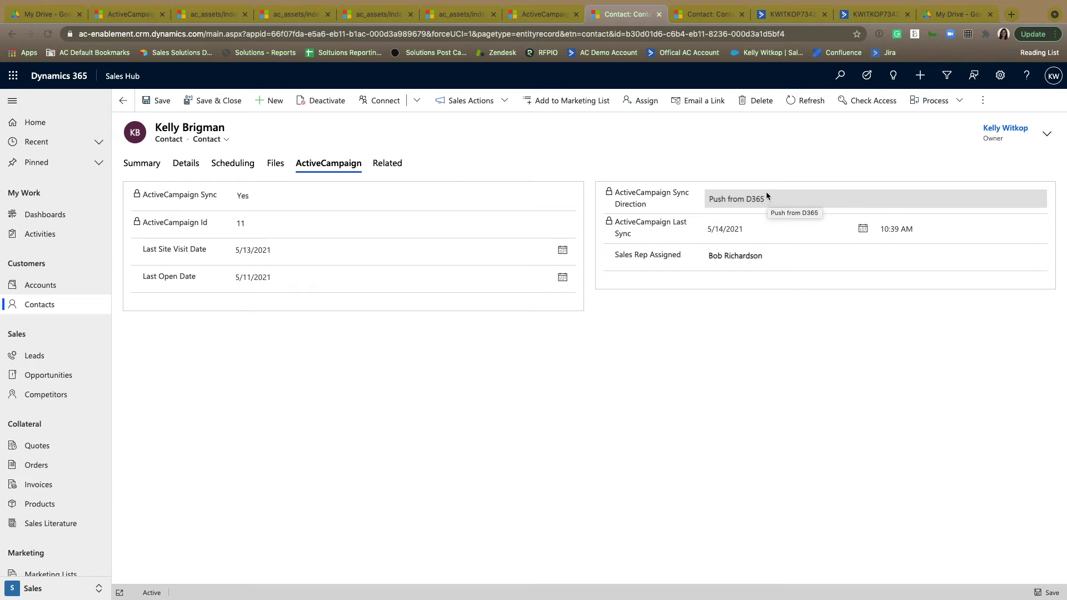
Start an Email Campaign sales action for the contact and list campaigns like Initial Welcome Campaign (Support).
left_click(701, 17)
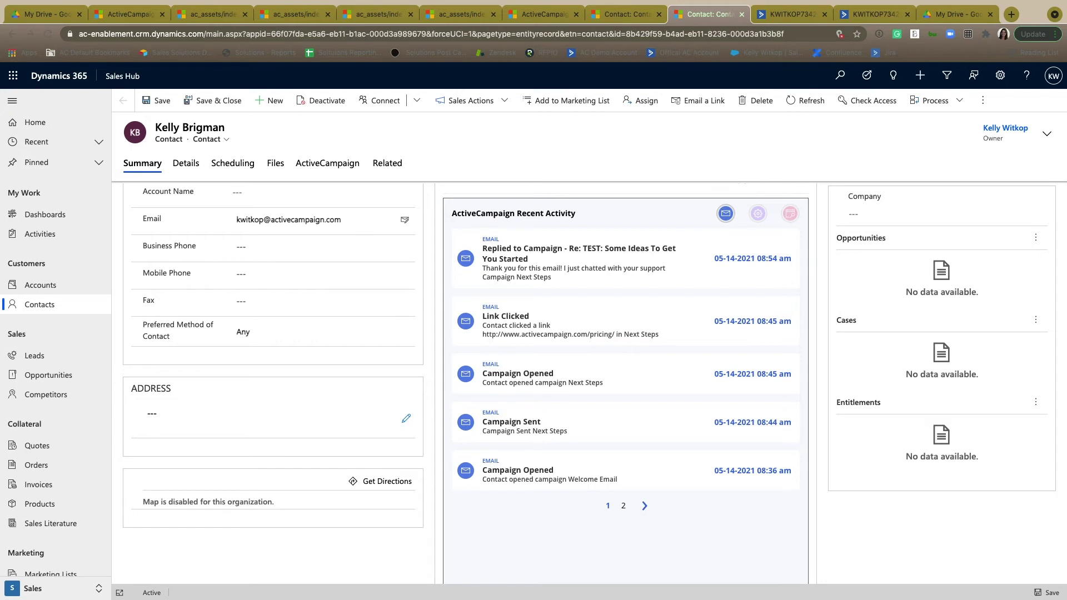
left_click(501, 101)
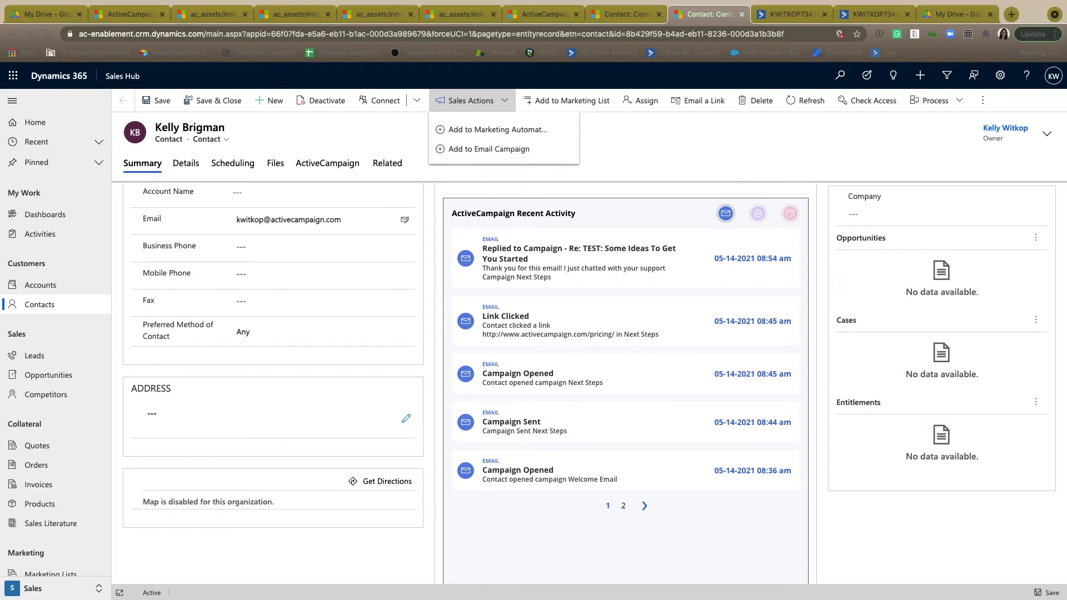
left_click(488, 149)
left_click_drag(633, 66, 698, 33)
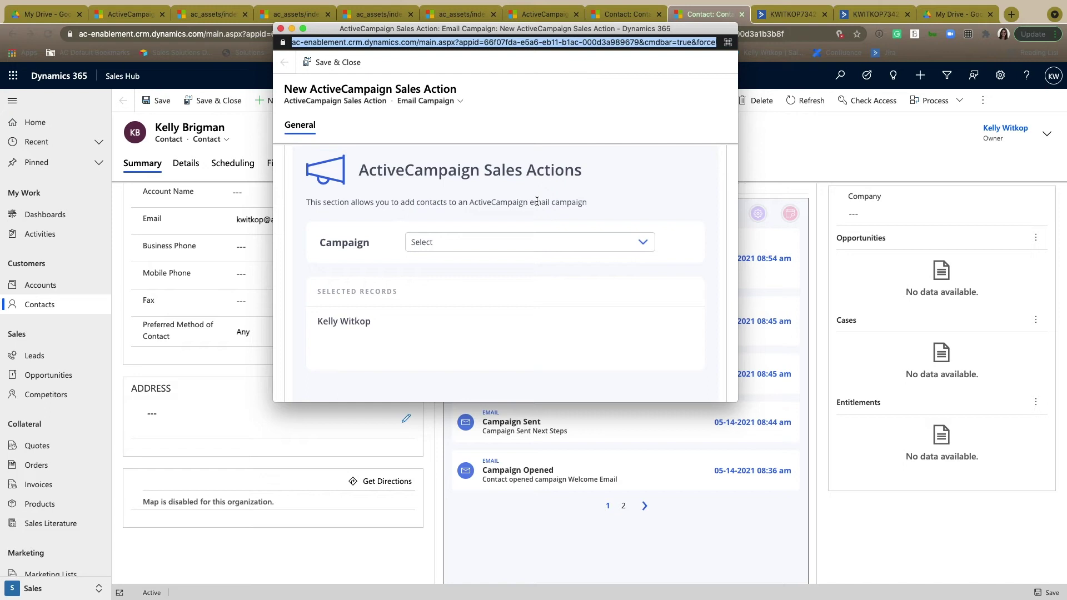
left_click(558, 248)
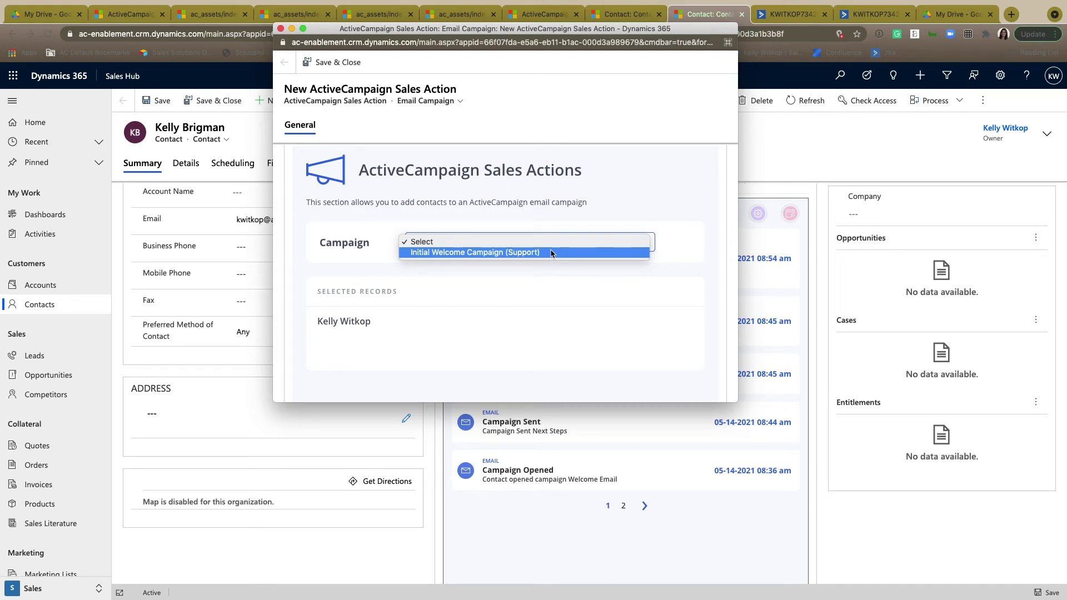
left_click(283, 32)
Close the sales action window without adding the contact to any campaign.
left_click(281, 29)
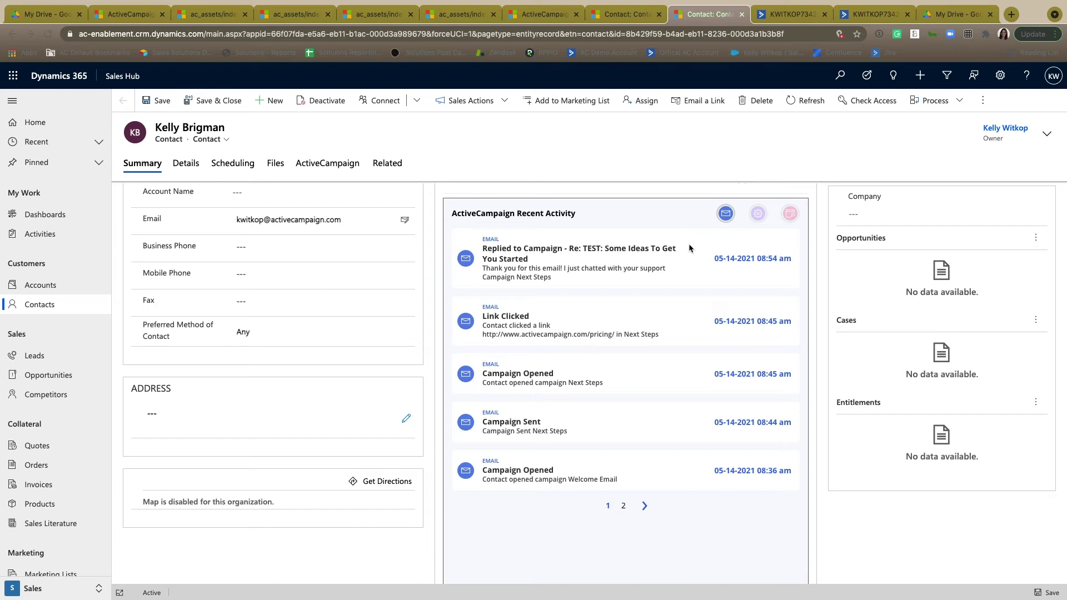
Toggle the automation and site/event filters in Recent Activity and move to page 2.
left_click(759, 217)
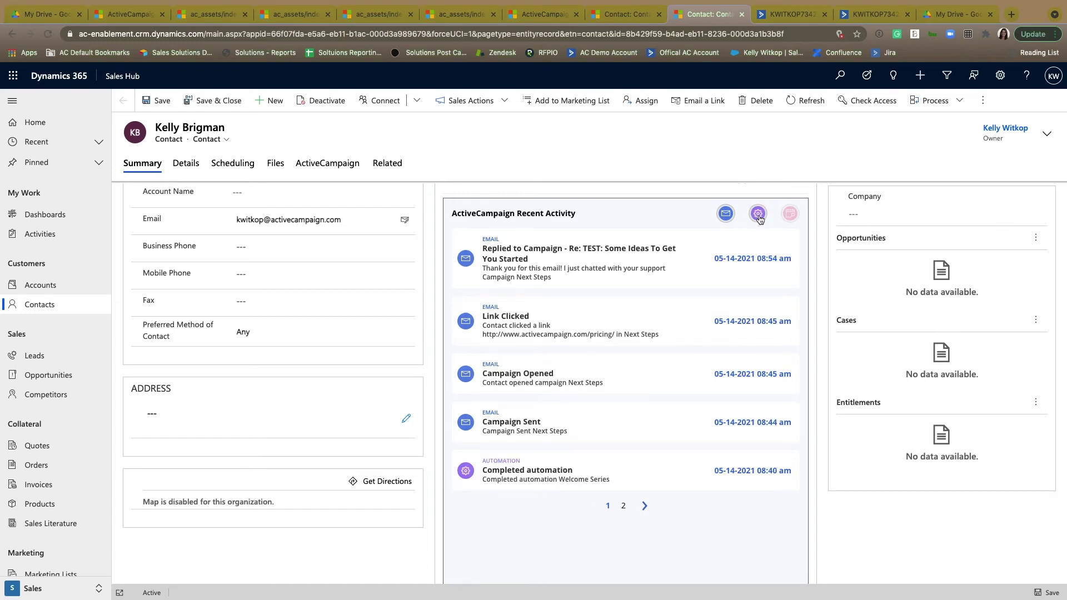
left_click(623, 507)
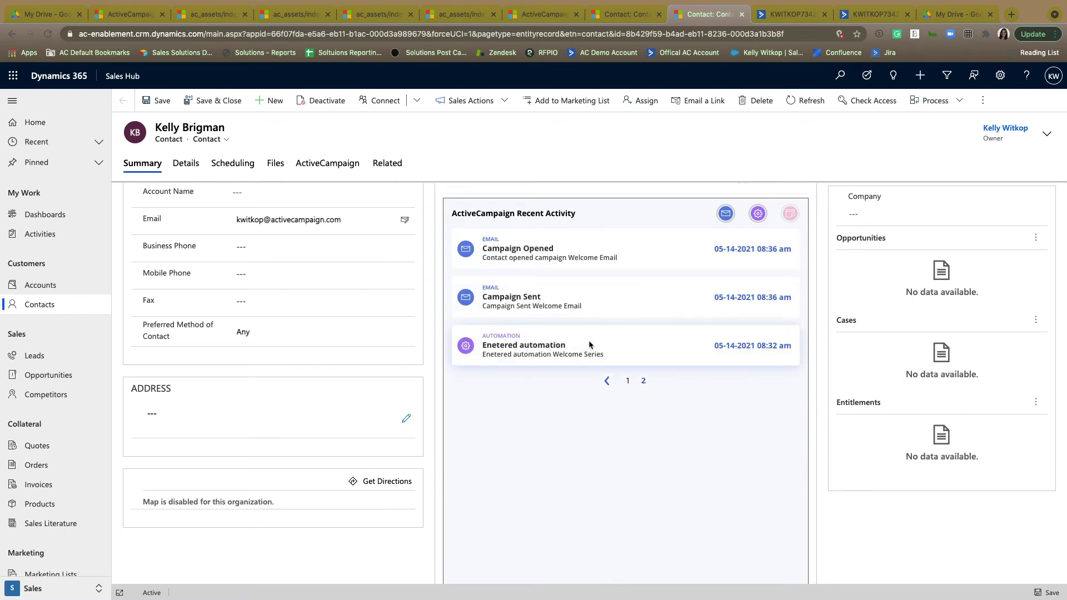
left_click(790, 214)
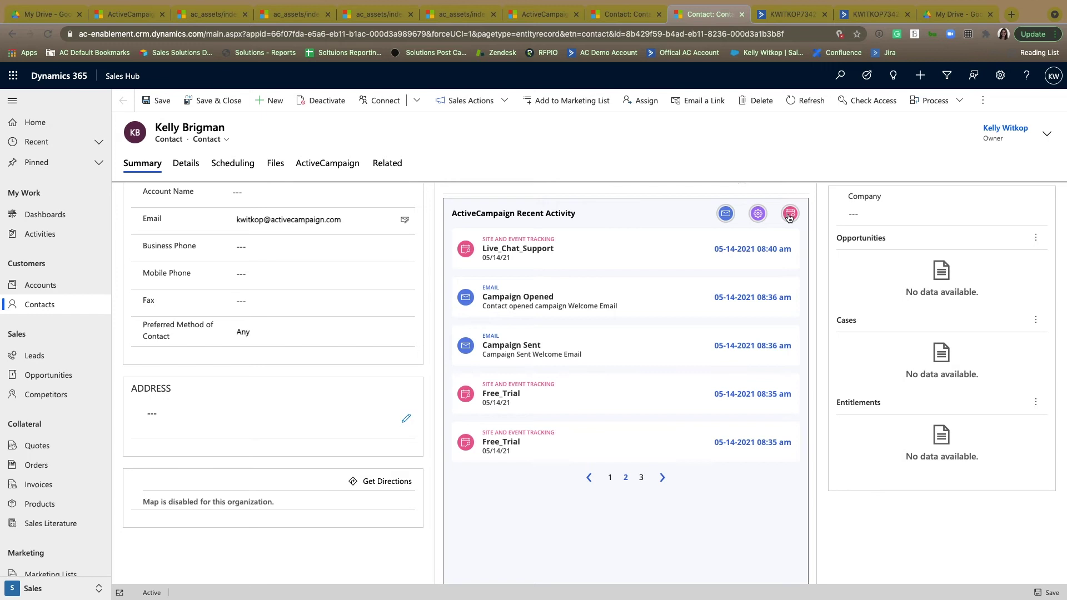
left_click(790, 215)
left_click(745, 224)
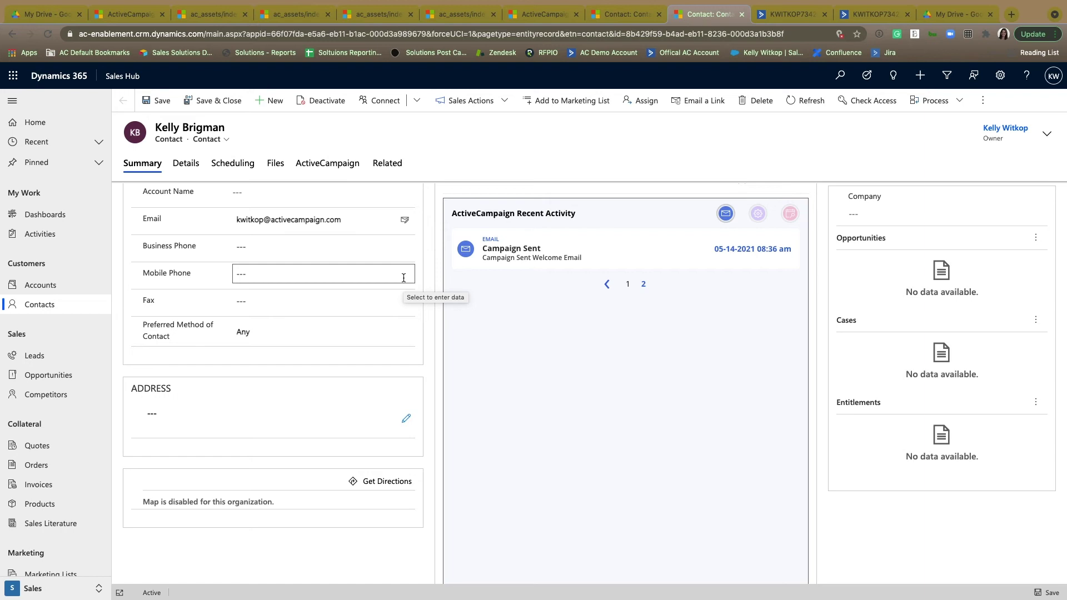
Open the contact in ActiveCampaign and find its tags D365: Contact and D365: Pushed from Dynamics.
left_click(794, 14)
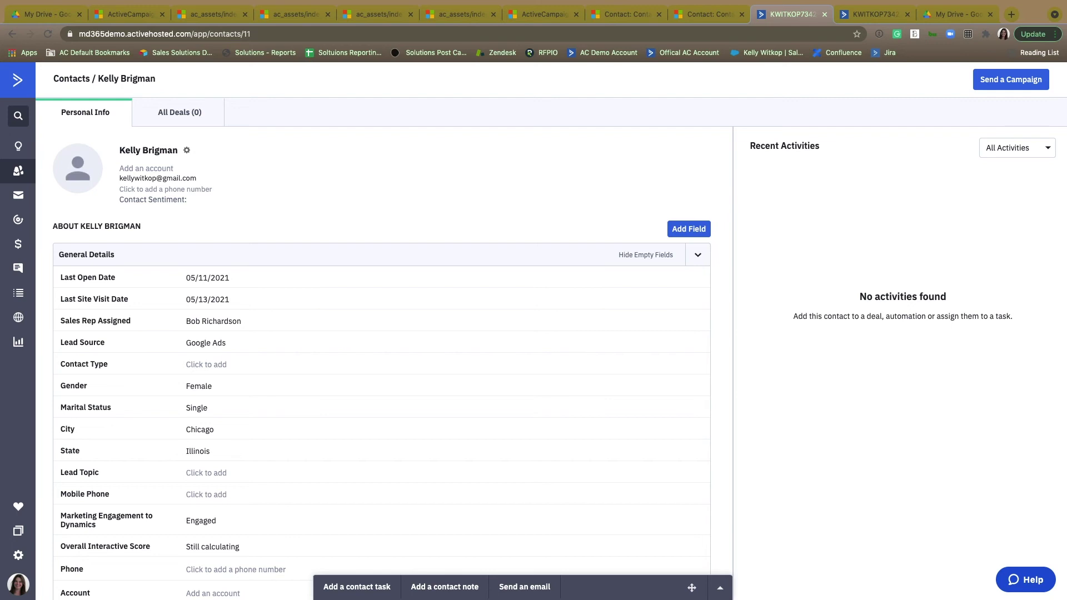
scroll(301, 282, "down", 5)
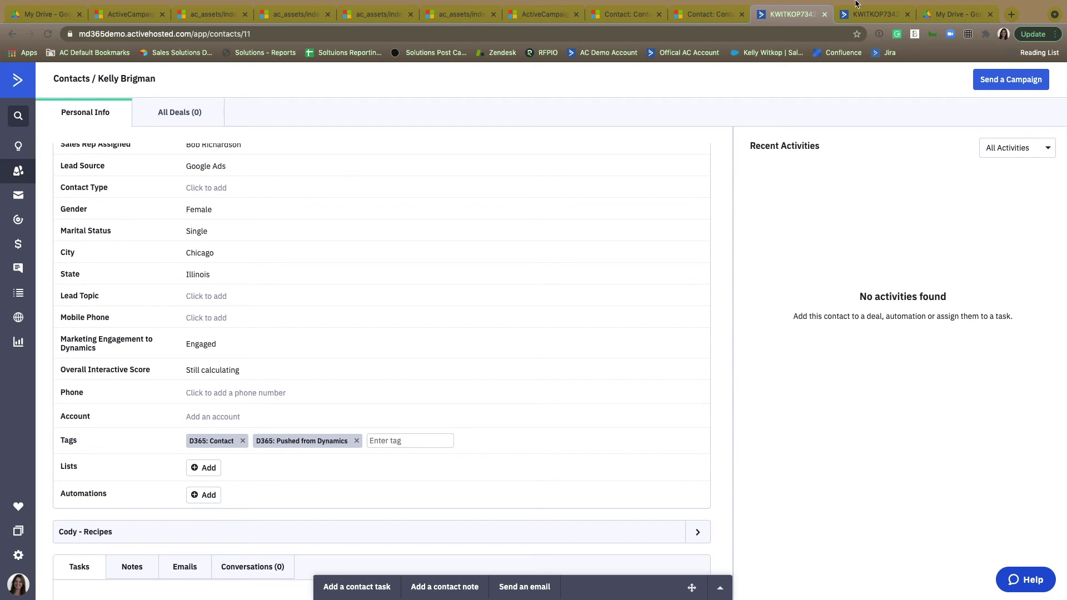
Open the Create lead in Microsoft Dynamics automation and view the CX Apps create-lead actions.
left_click(870, 16)
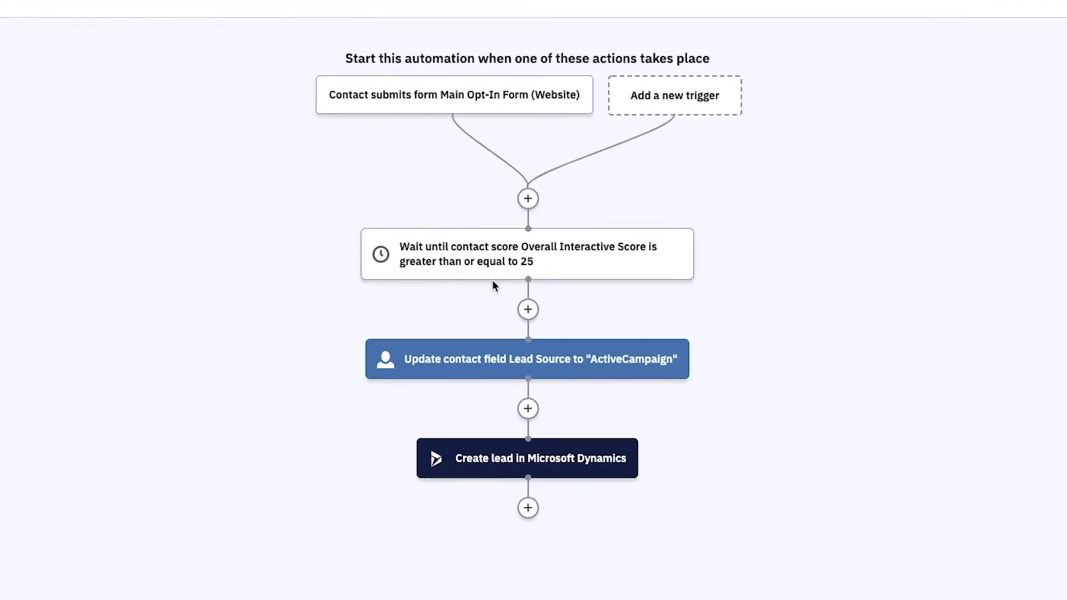
mouse_move(477, 348)
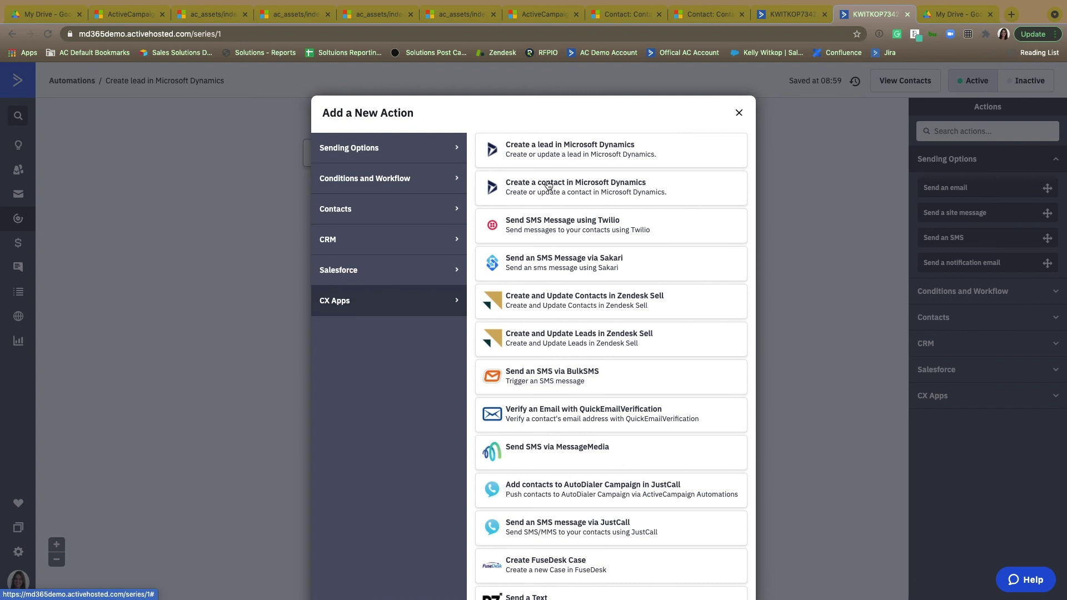
Close the Add a New Action modal to reveal the full lead-creation workflow.
left_click(739, 110)
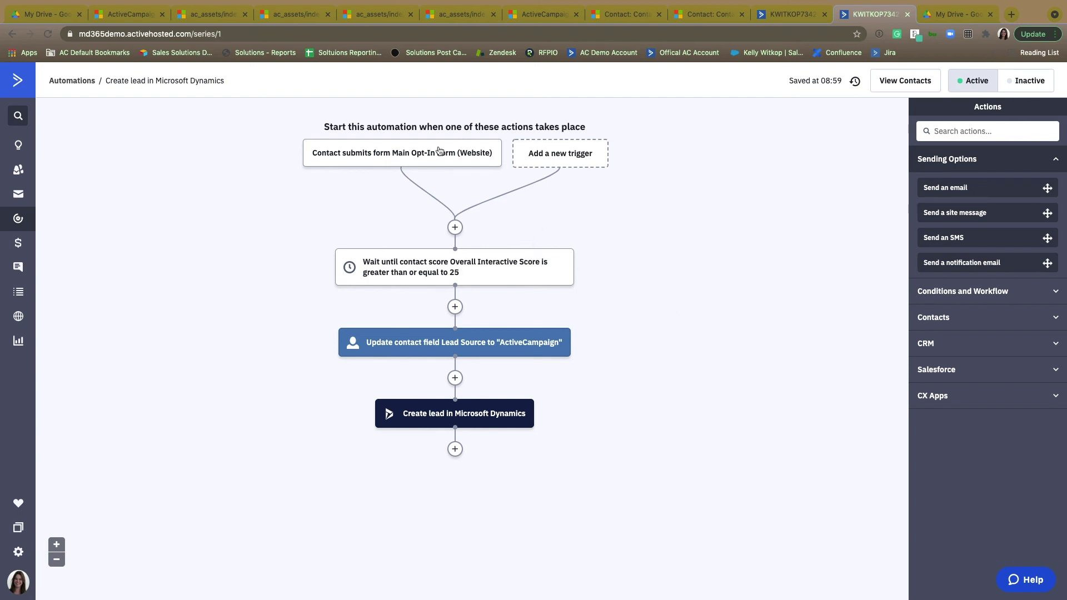
mouse_move(439, 150)
scroll(506, 200, "down", 1)
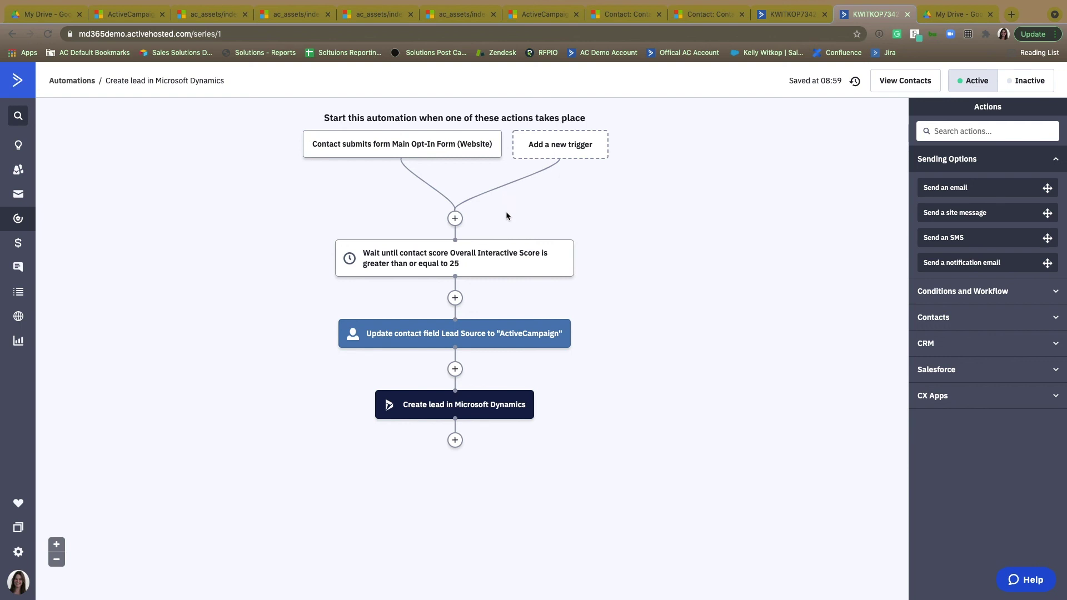
mouse_move(494, 254)
mouse_move(449, 272)
mouse_move(469, 325)
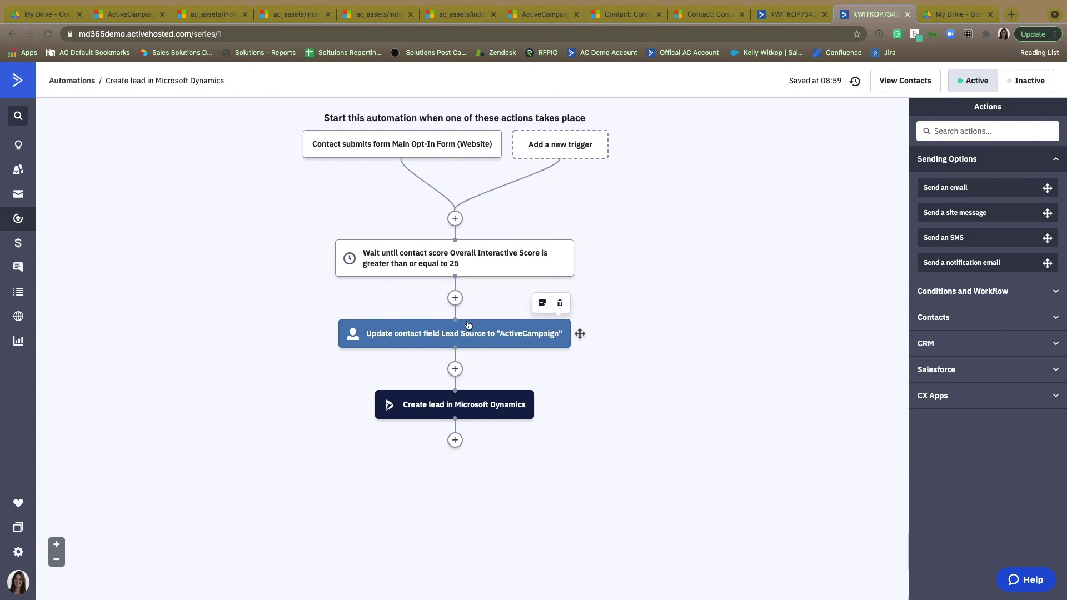
mouse_move(483, 408)
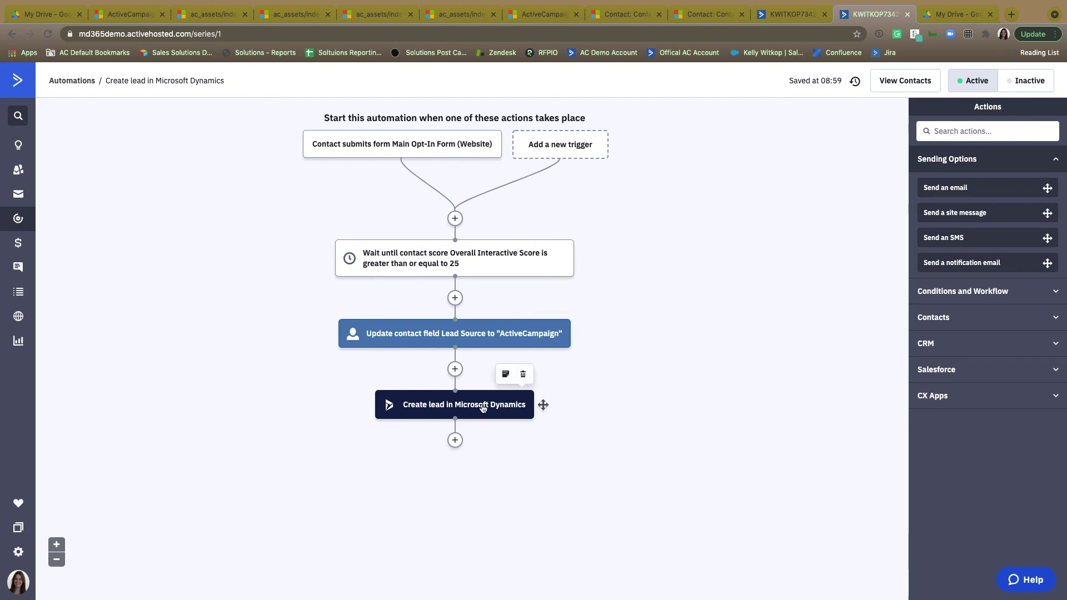